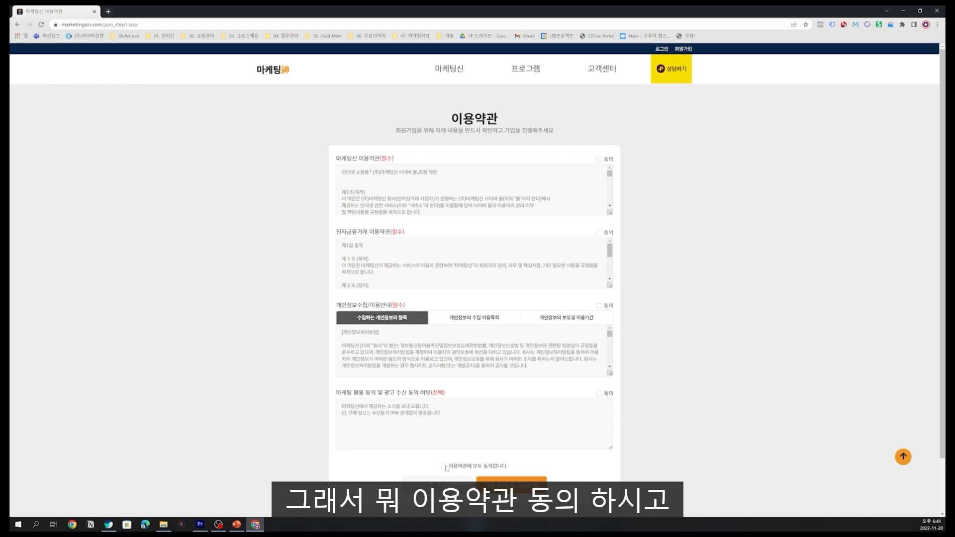
Continue from the sign-up terms page and open the site's 프로그램 list
click(503, 480)
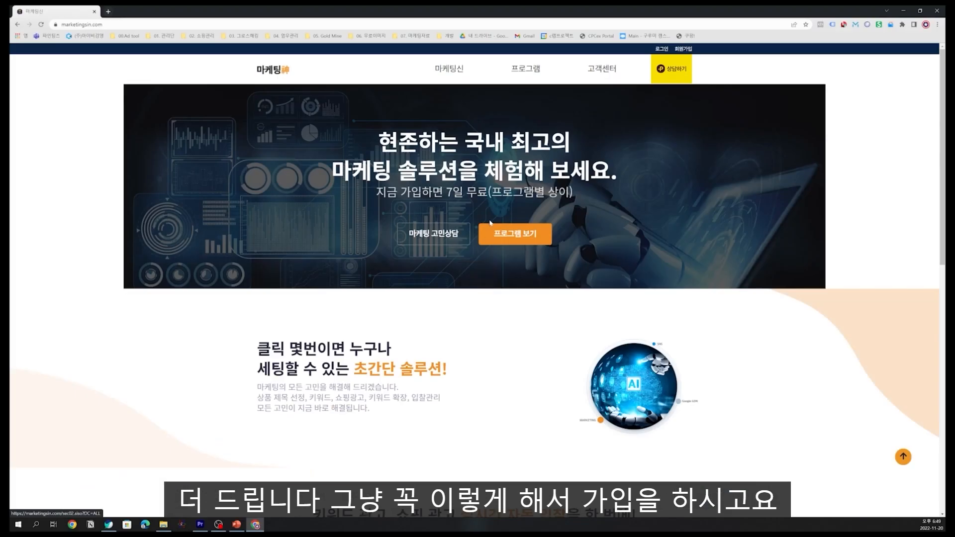
click(528, 70)
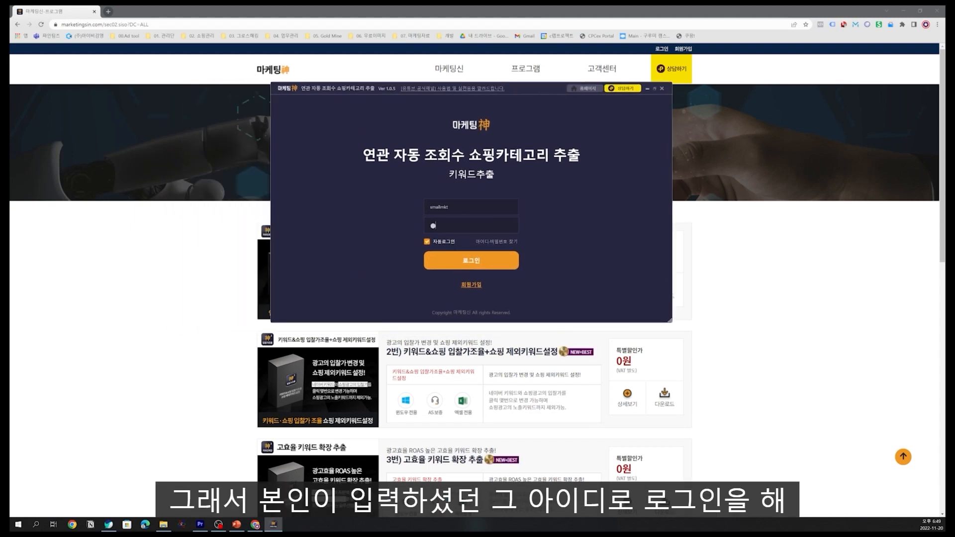
Try to log in to the keyword extraction program with the account password
text(*********)
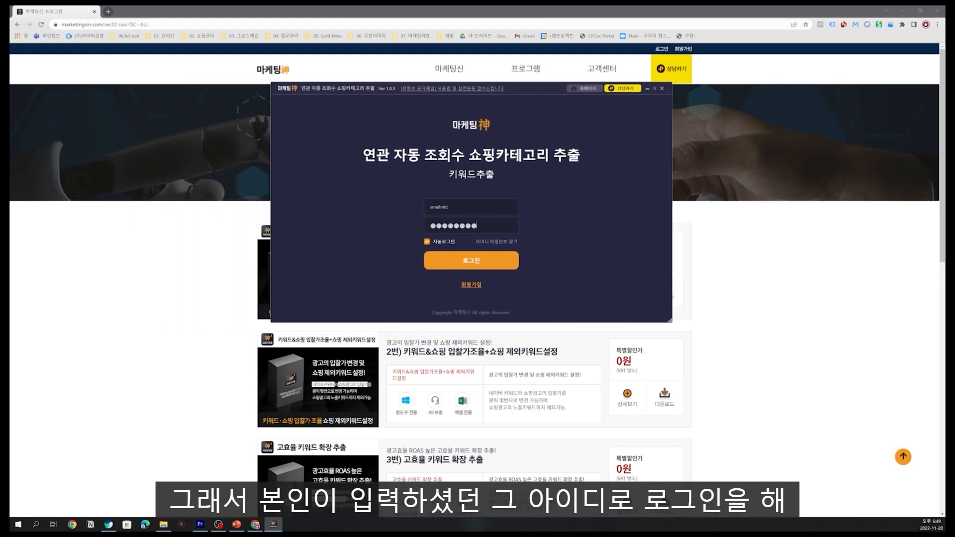
key(Return)
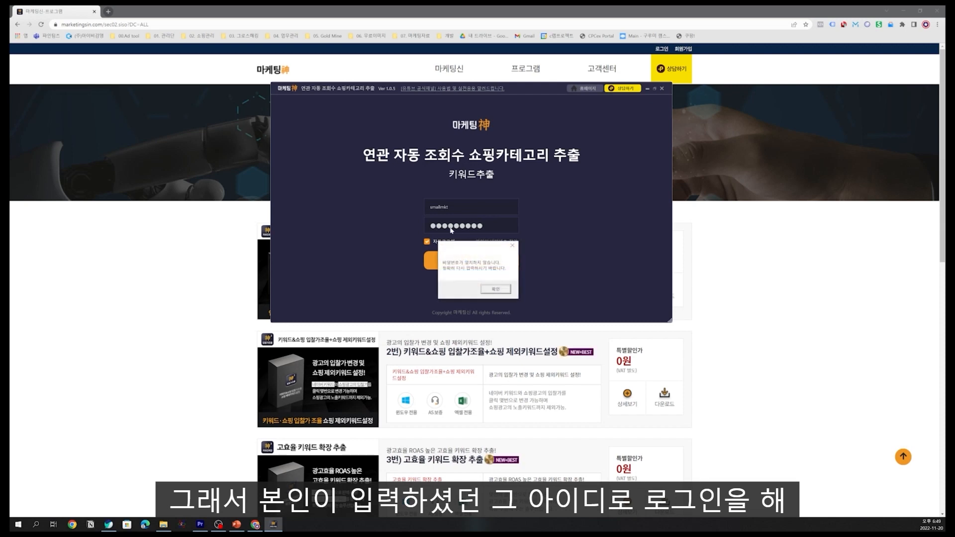
click(495, 288)
Re-enter the account password and log in to the keyword extraction program
drag(494, 229, 404, 228)
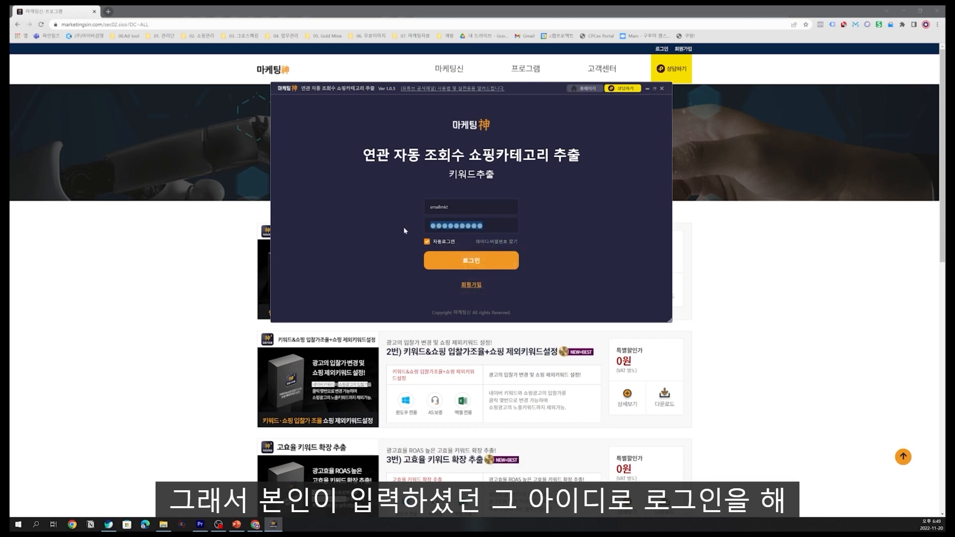
text(*************)
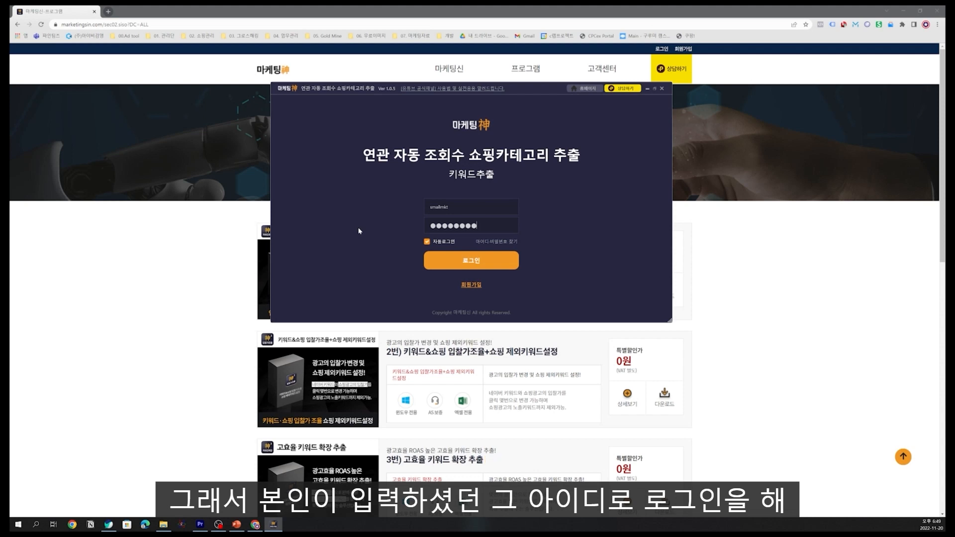
key(Return)
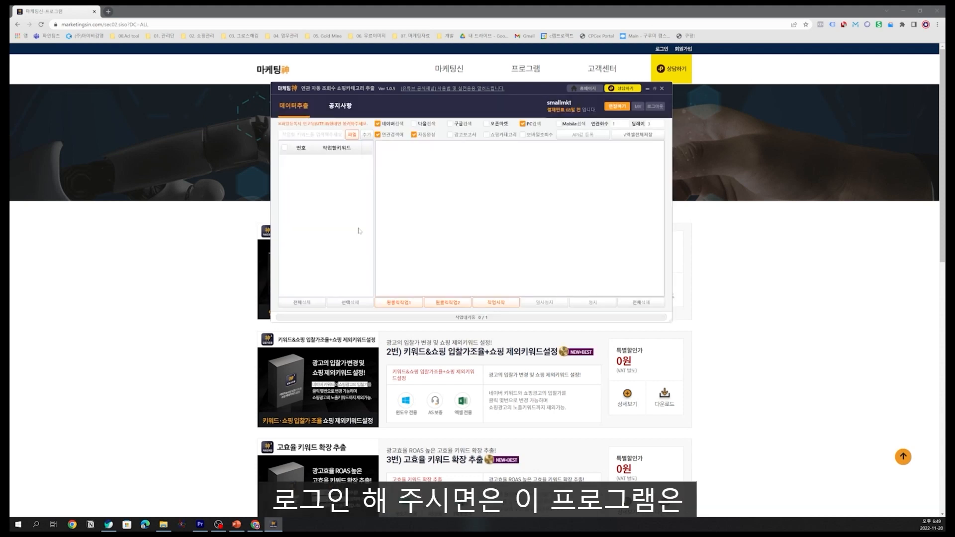
Maximize the extraction program's window and enter 과메기 as the keyword to work on
click(655, 89)
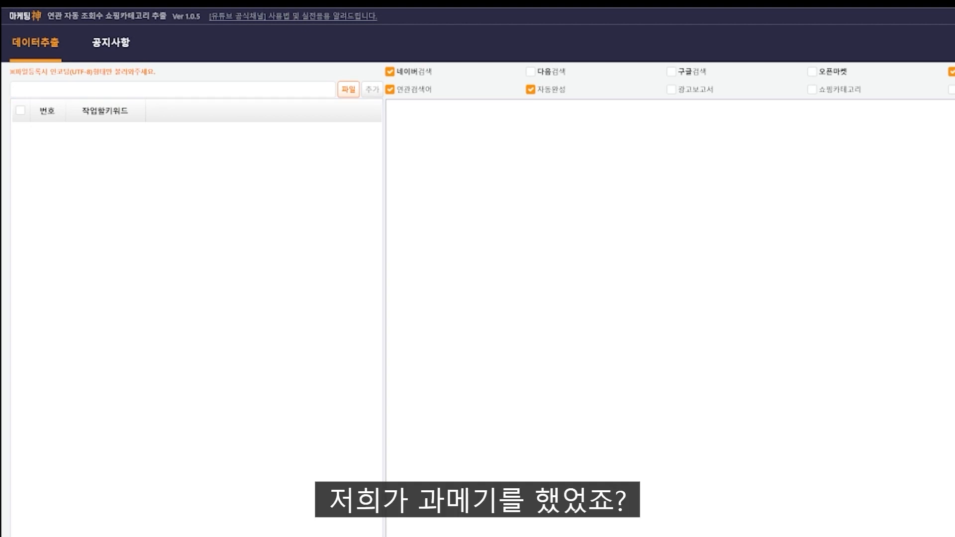
text(과메)
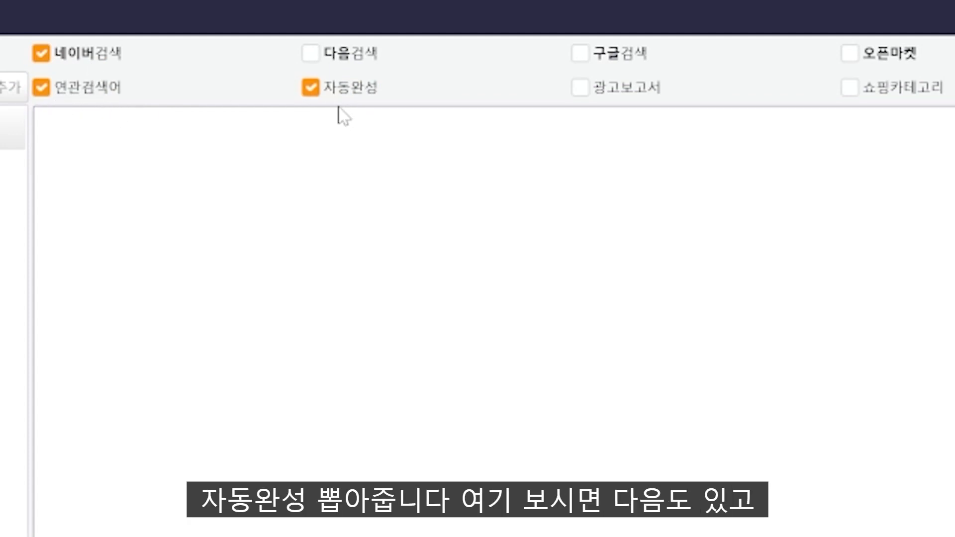
Switch the search source to 다음, 구글 and 오픈마켓 in turn, and return it to 네이버
click(343, 57)
click(620, 63)
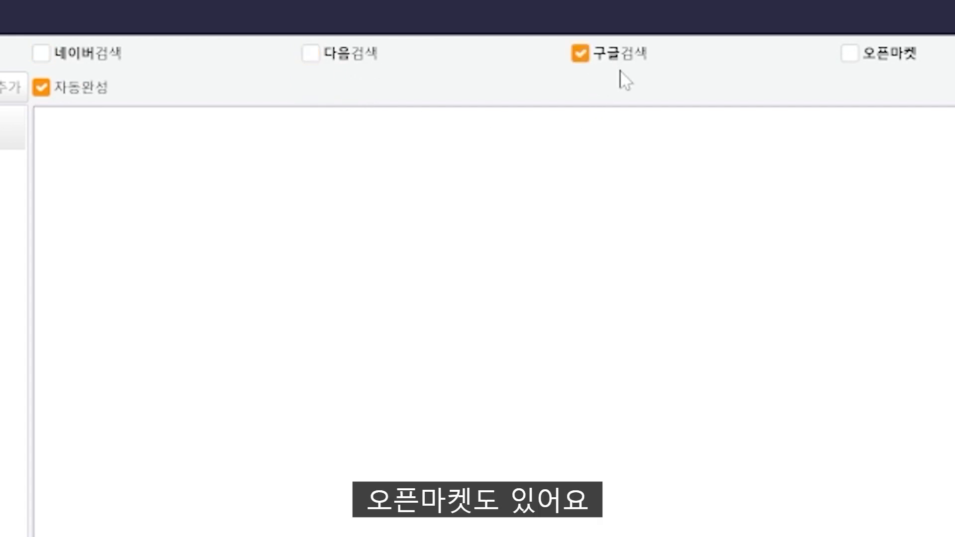
click(844, 67)
click(103, 61)
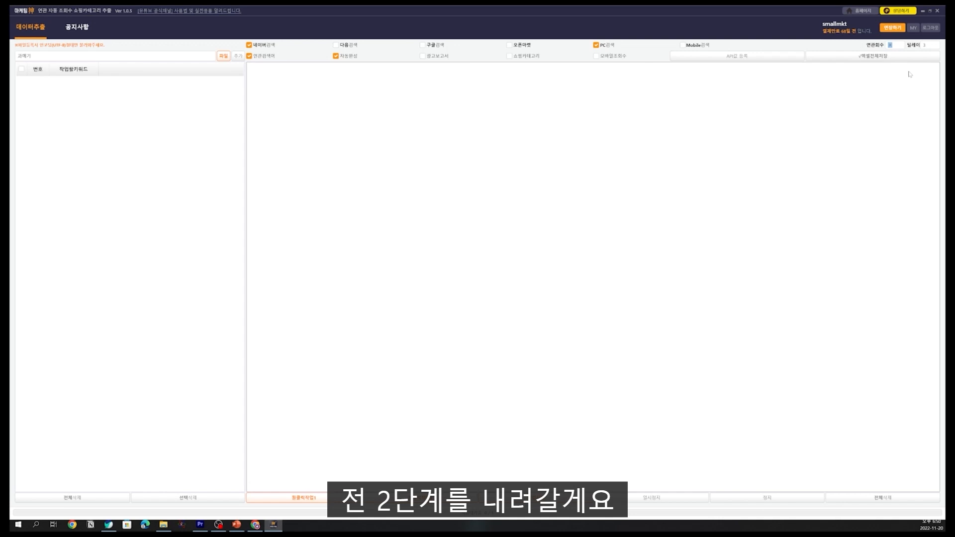
Set both 연관회수 and 딜레이 to 2, and turn off 자동완성 so that only 연관검색어 is extracted
text(₩)
key(BackSpace)
key(BackSpace)
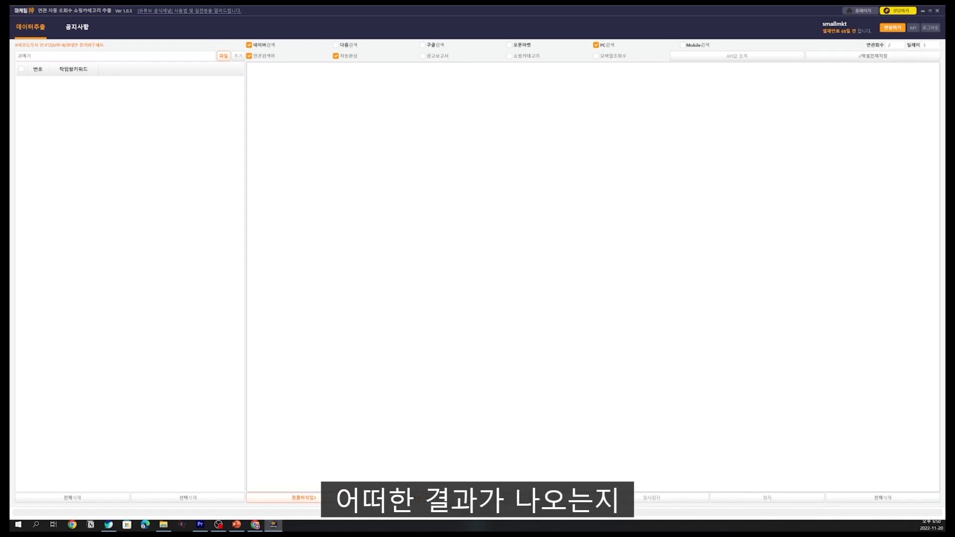
drag(929, 46, 906, 51)
text(2)
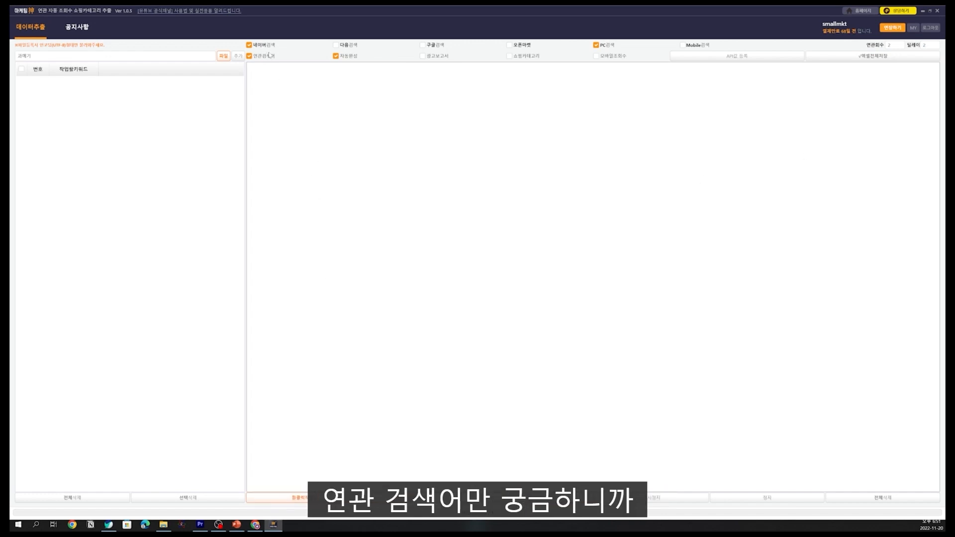
click(336, 56)
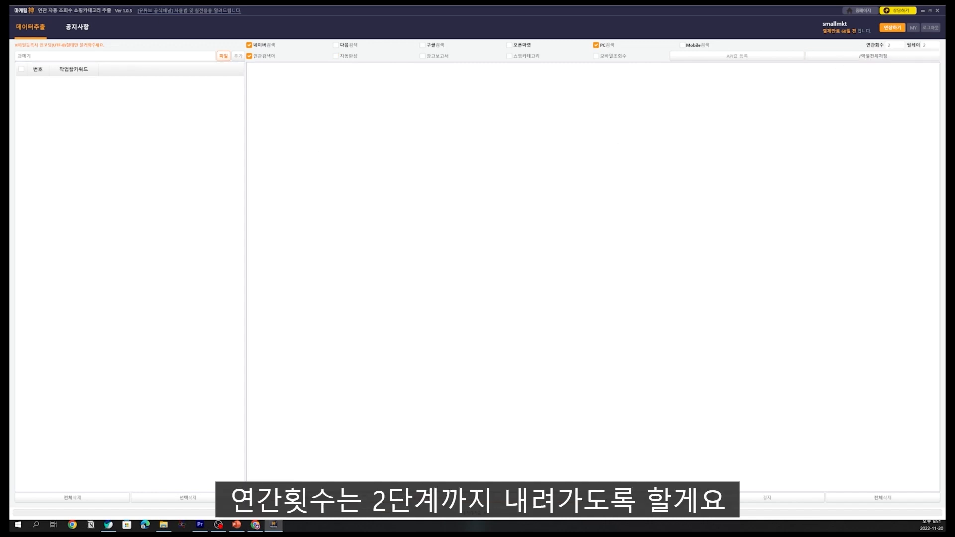
Add 과메기 to the keyword work list, select it and start extracting its related search terms
click(298, 497)
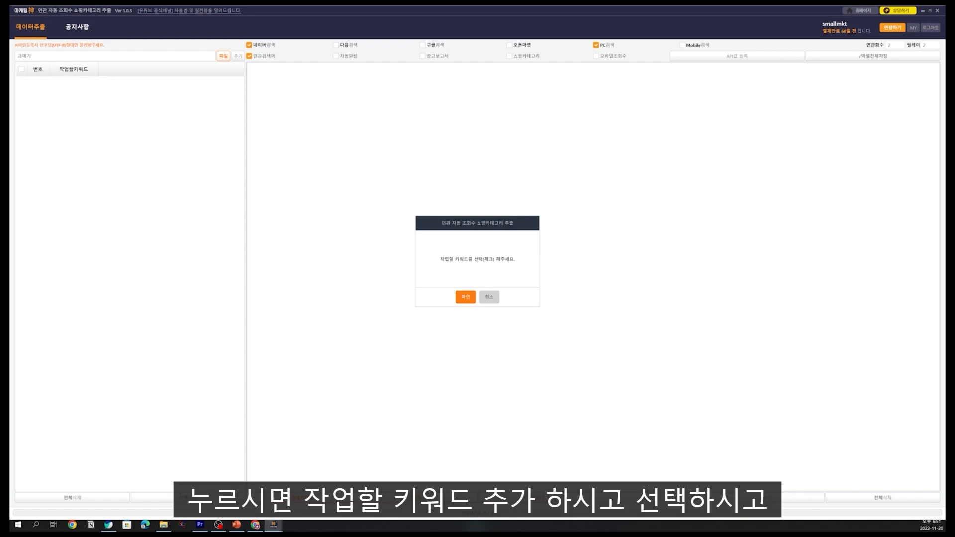
click(466, 297)
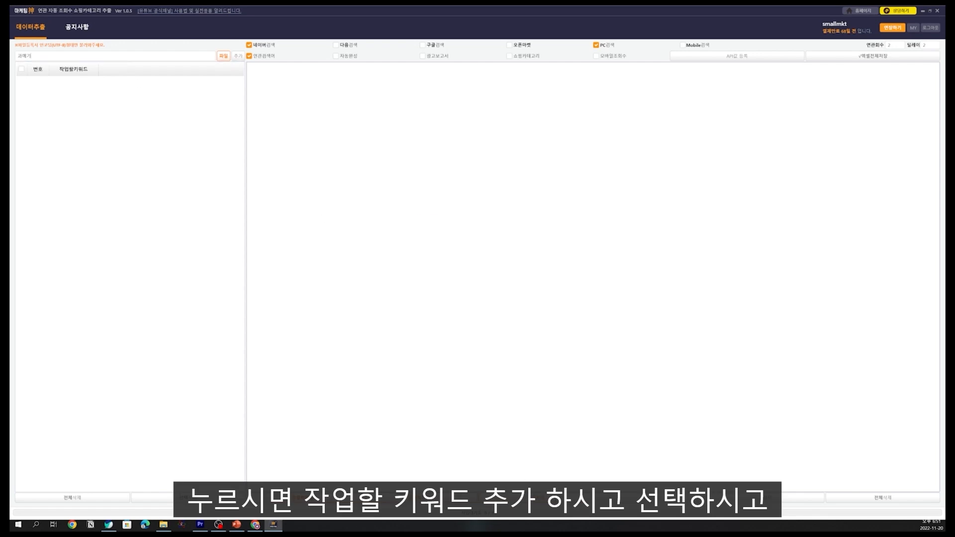
click(238, 55)
click(22, 81)
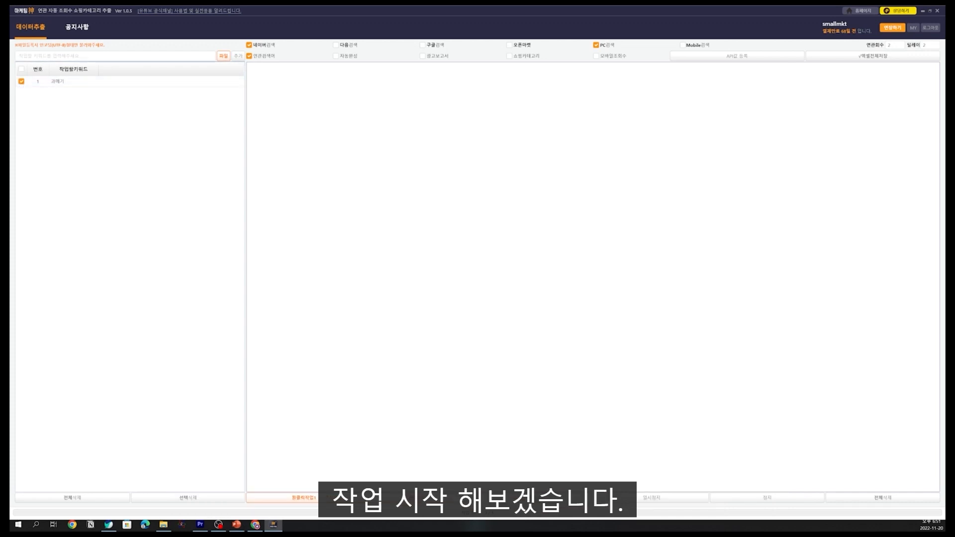
click(303, 497)
click(467, 286)
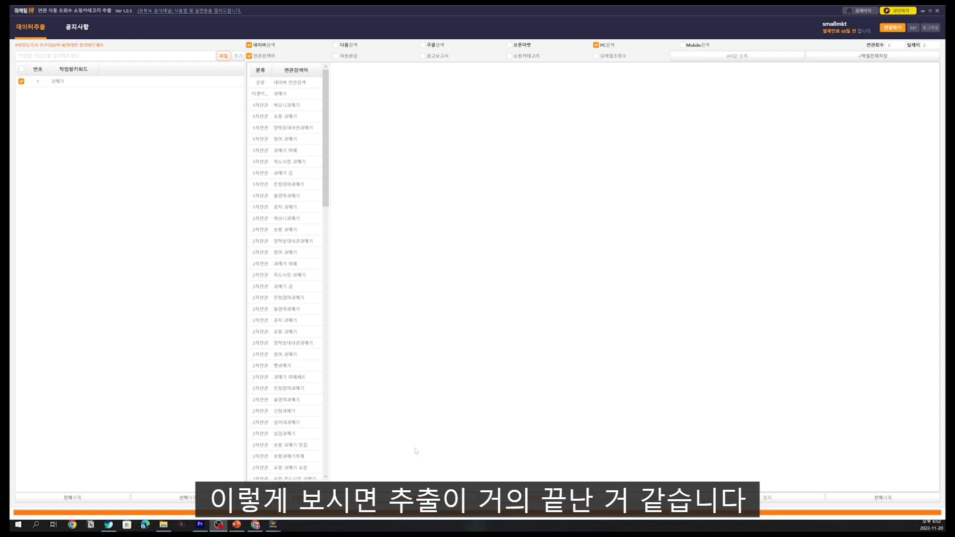
Look through the extracted 과메기 related keywords to the end of the list and accept the completion dialog
click(324, 147)
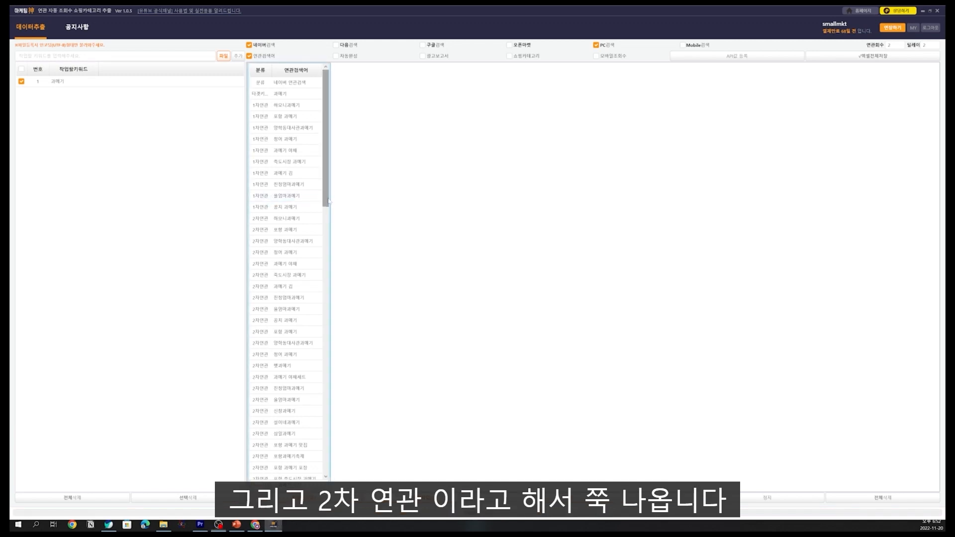
drag(328, 213, 343, 475)
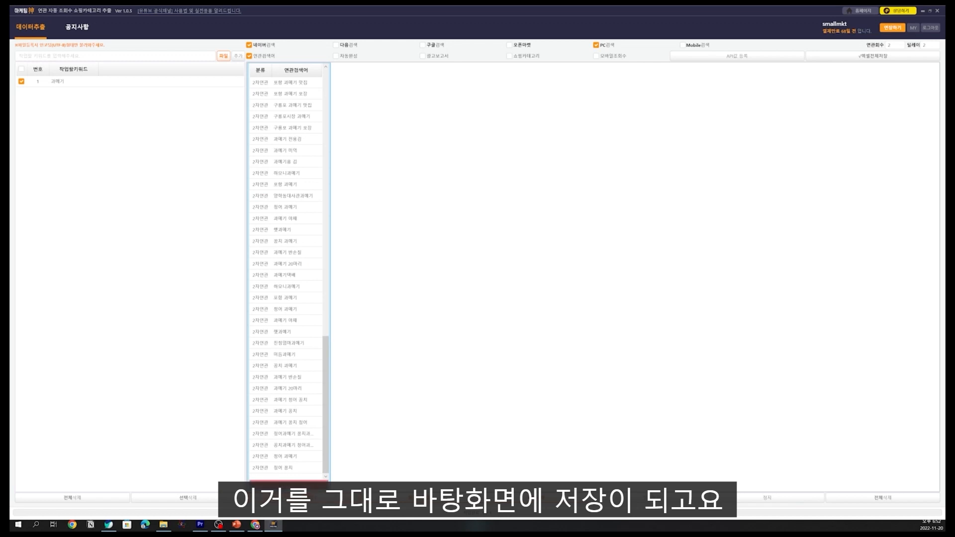
click(463, 297)
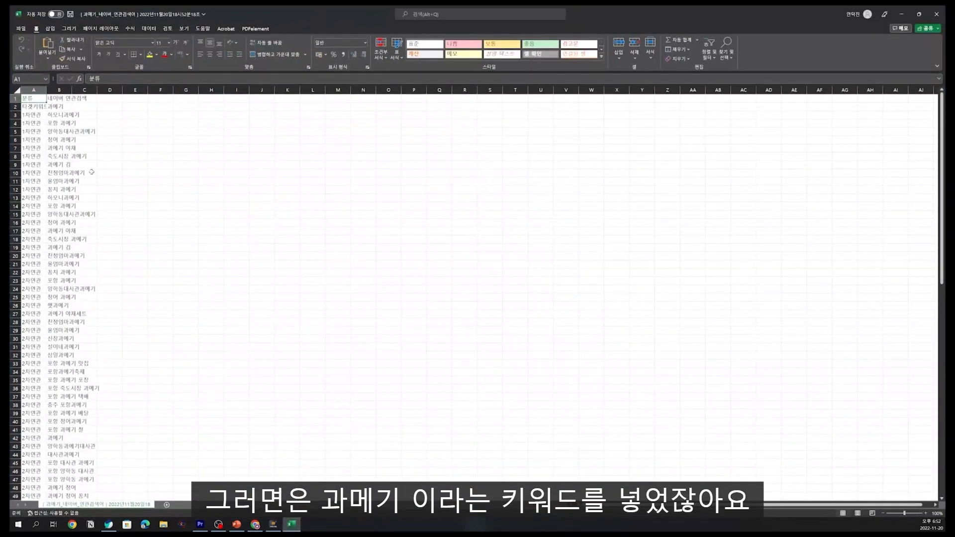
Widen column B in the exported Excel file and examine the related keywords down to the last filled row
click(93, 141)
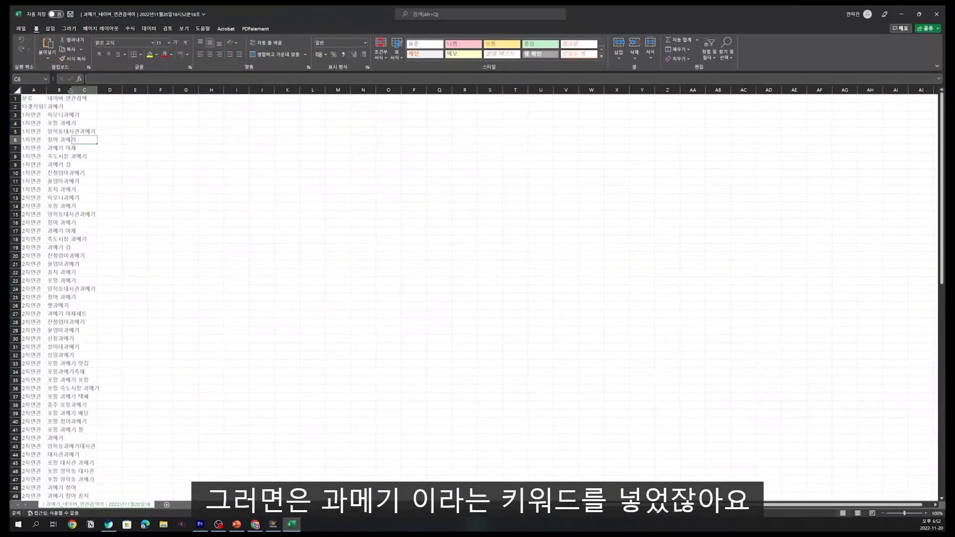
drag(73, 90, 135, 183)
scroll(133, 187, down, 5)
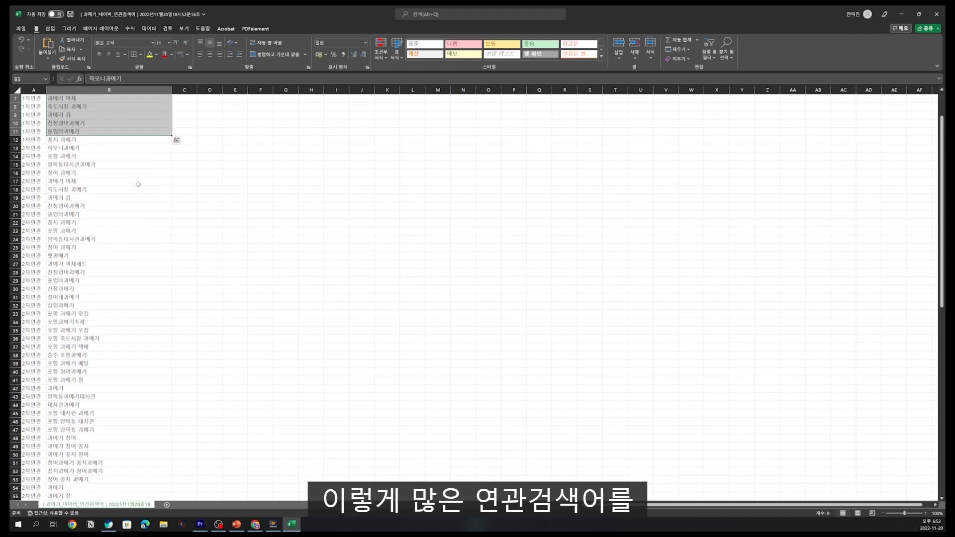
scroll(130, 191, down, 16)
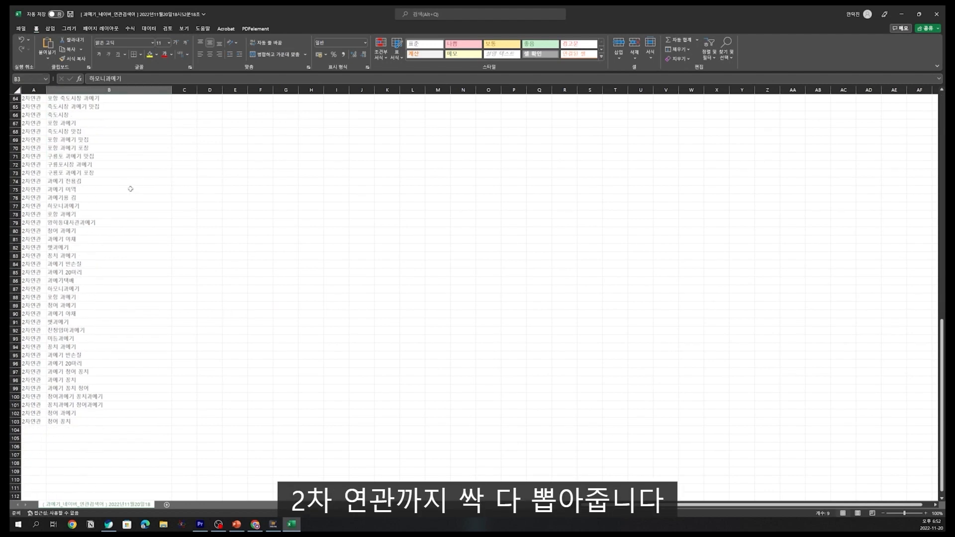
click(110, 423)
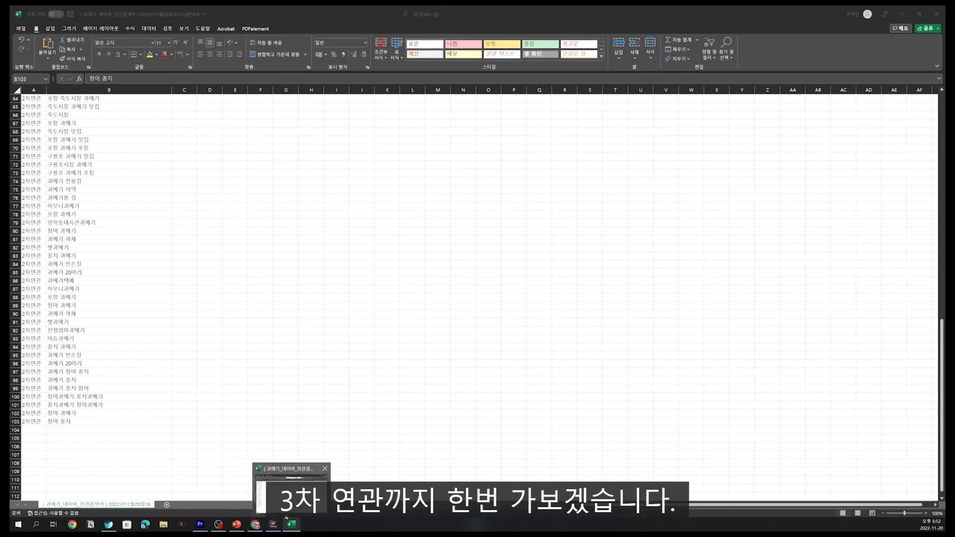
Switch back to the extraction program, set 연관회수 to 4 and rerun the 과메기 extraction, accepting deletion of the previous data
click(273, 524)
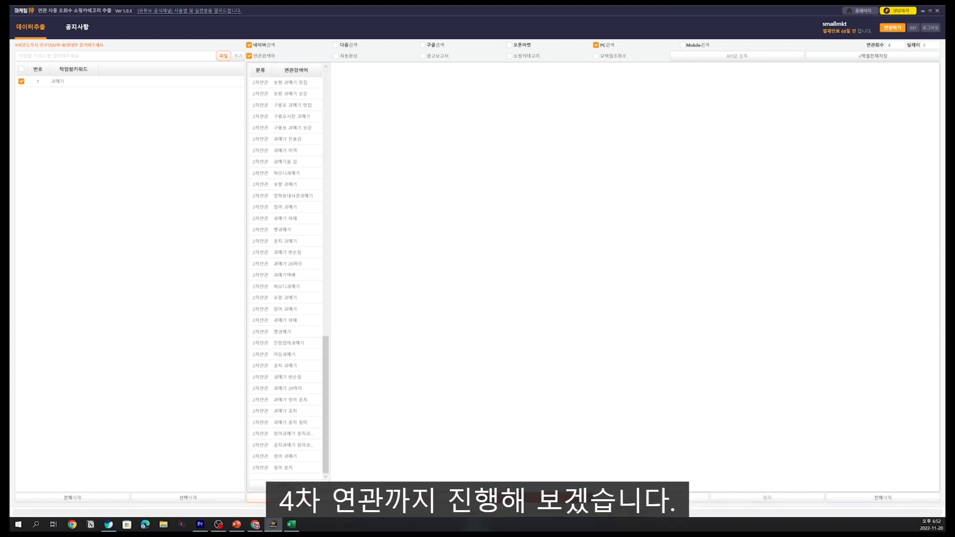
click(566, 498)
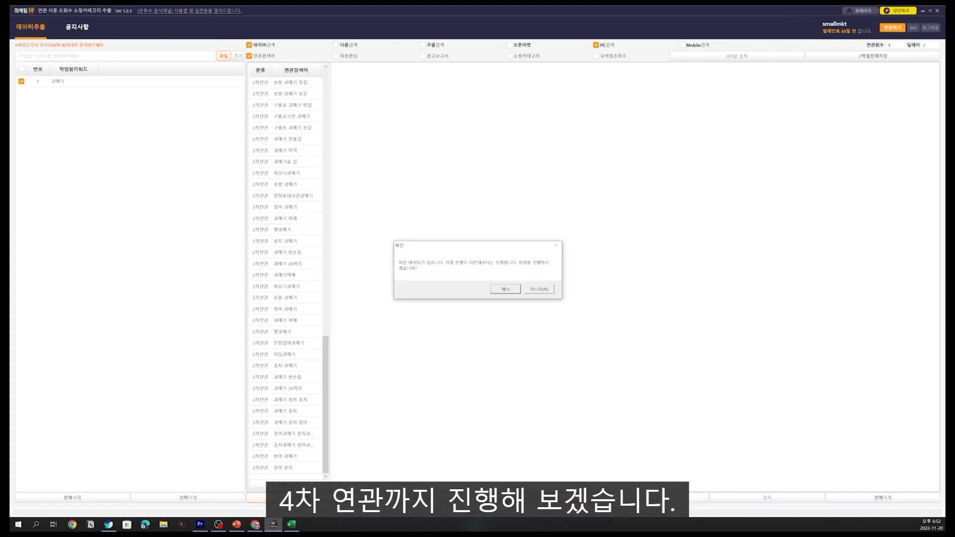
click(506, 288)
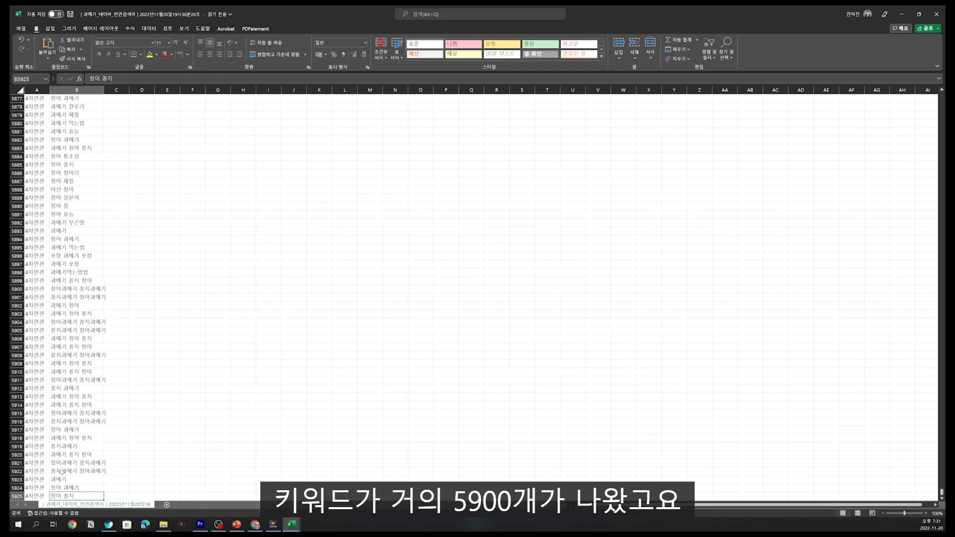
Examine the last rows of the exported fourth-level related keyword list
click(77, 447)
click(97, 438)
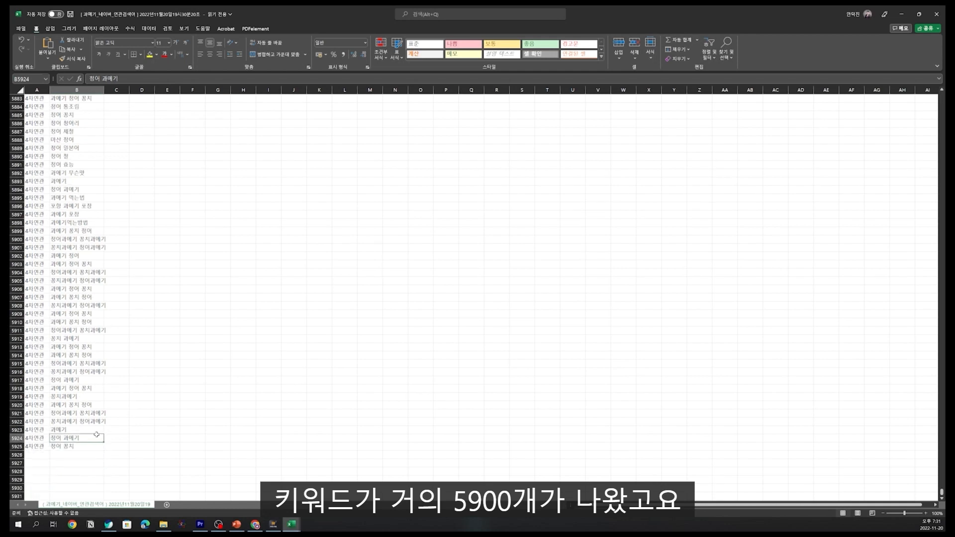
click(83, 447)
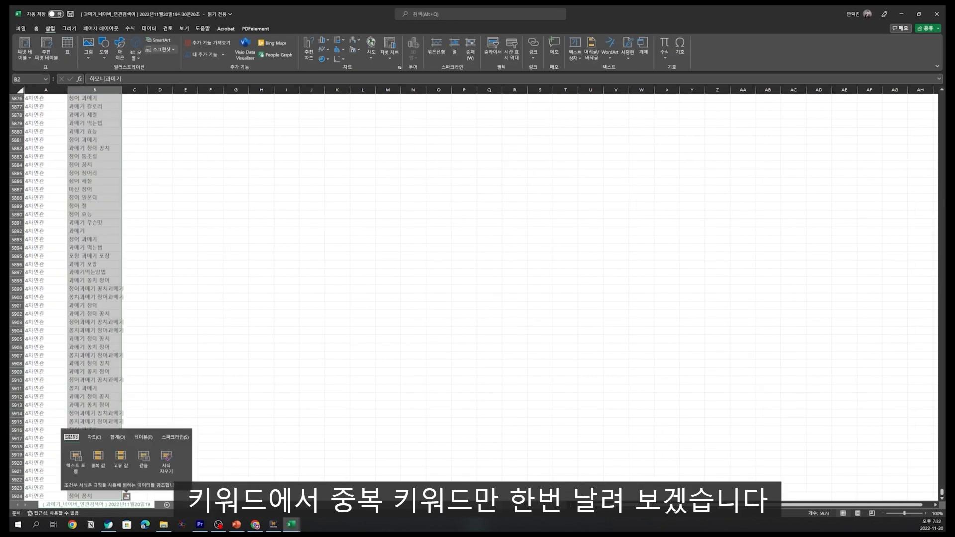
Remove duplicate rows from the exported keyword list, starting from column B and expanding the selection to compare columns A and B
click(179, 274)
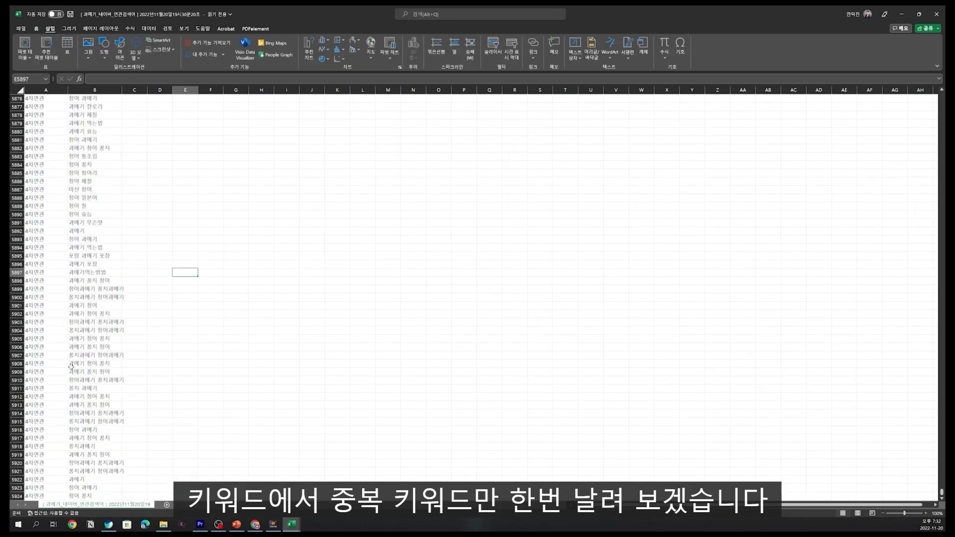
click(95, 89)
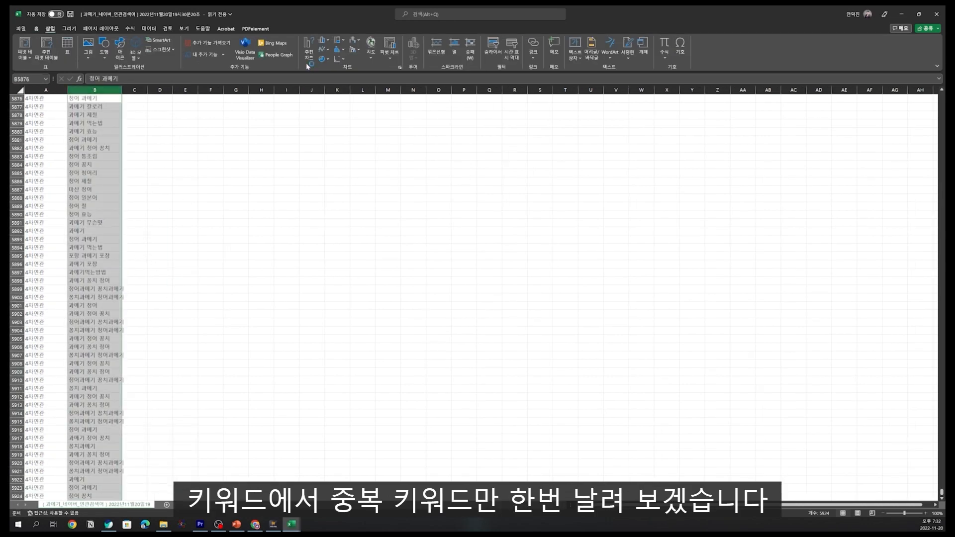
click(36, 28)
click(150, 28)
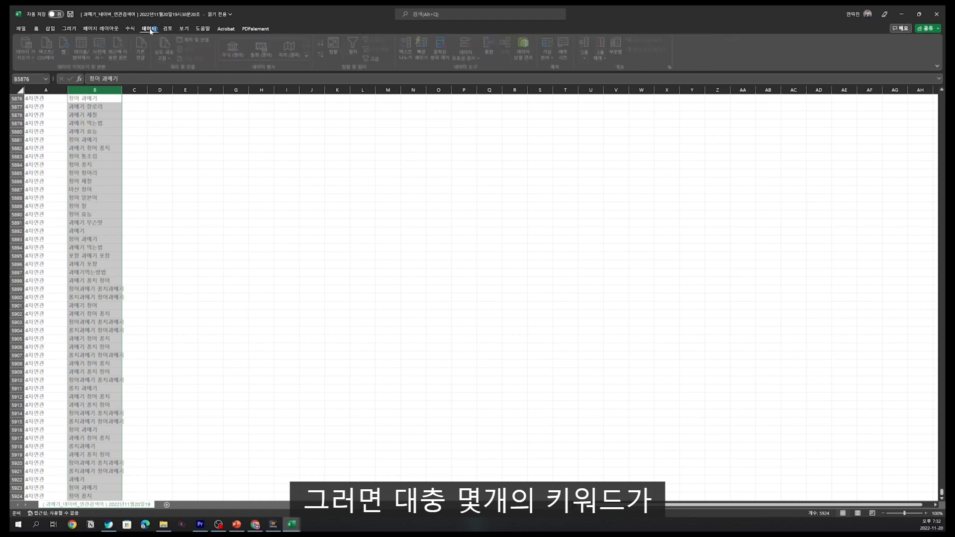
click(441, 52)
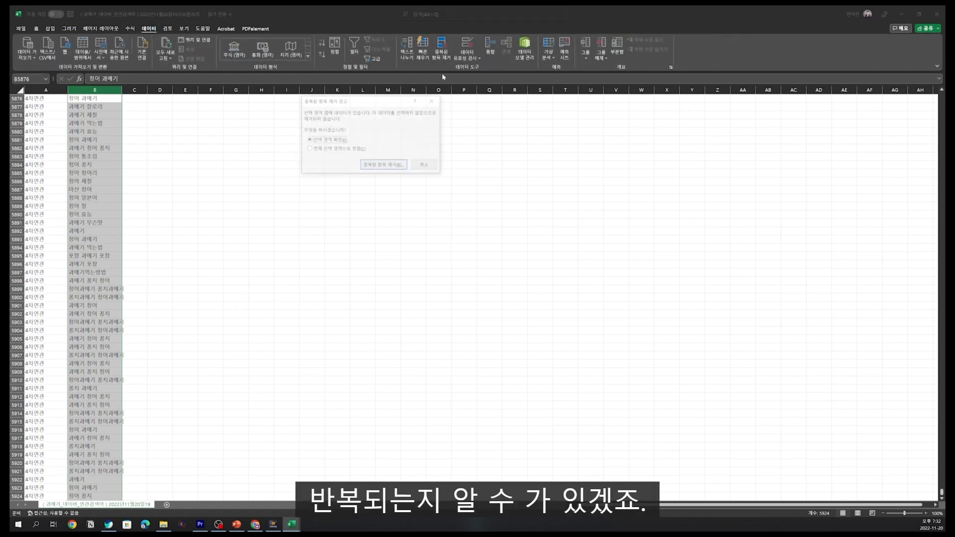
click(385, 165)
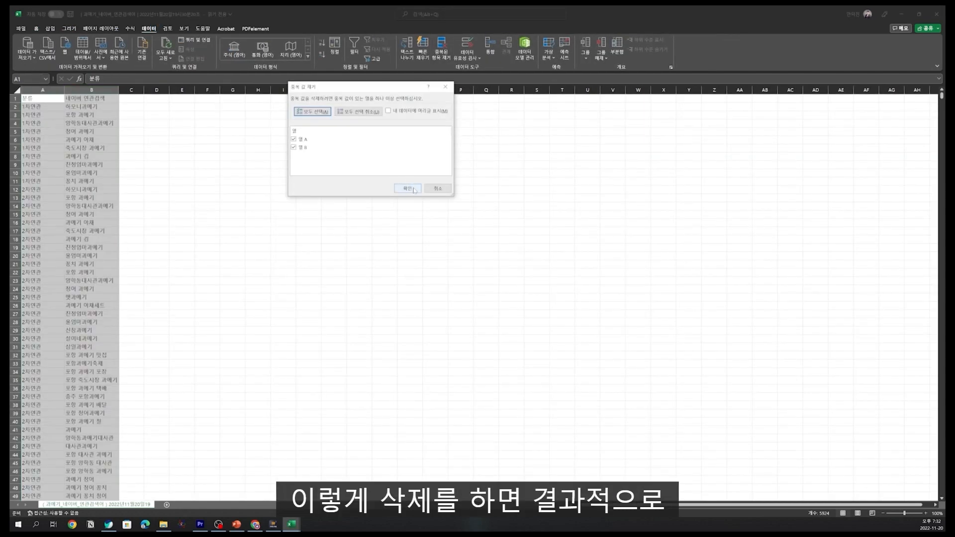
click(407, 189)
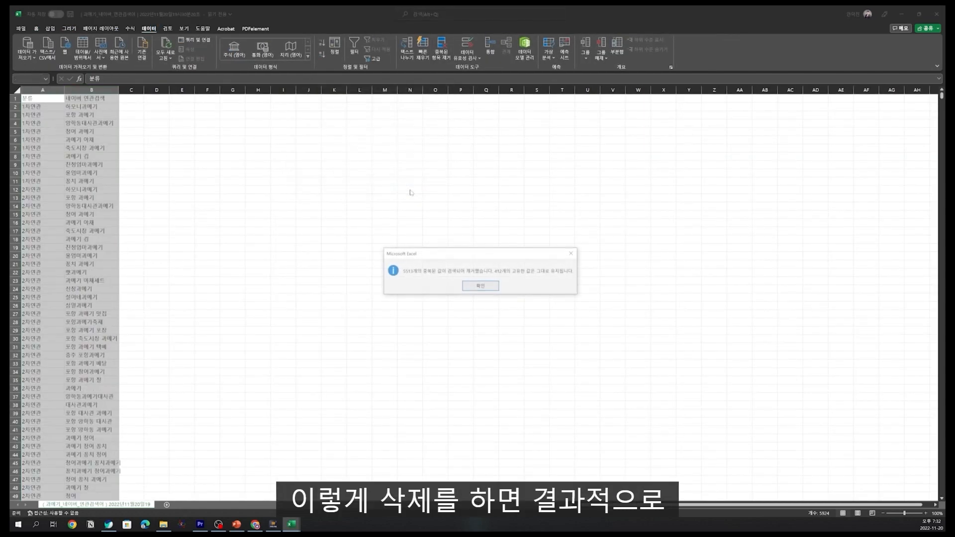
click(479, 287)
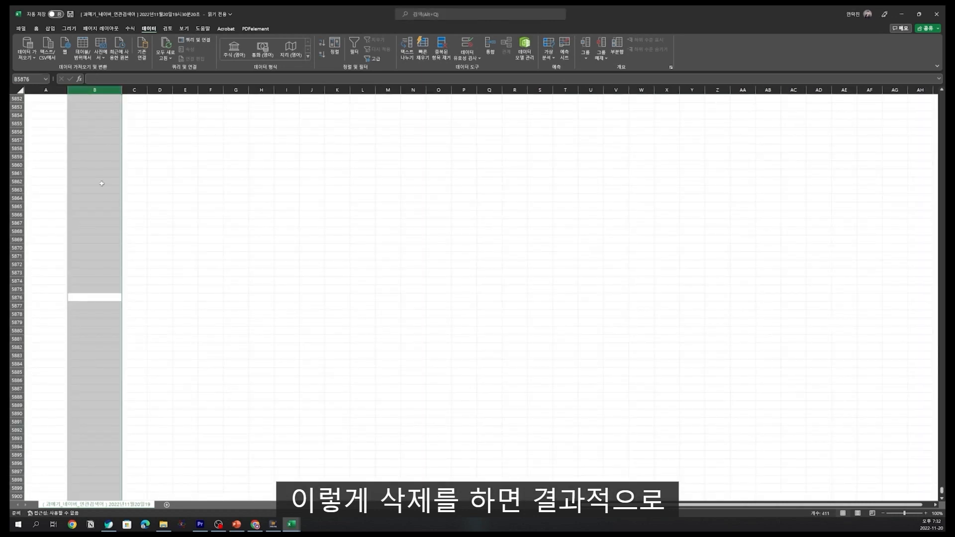
Check the deduplicated keyword list from its first entry down to the last filled row in column B
click(120, 204)
key(ctrl+Up)
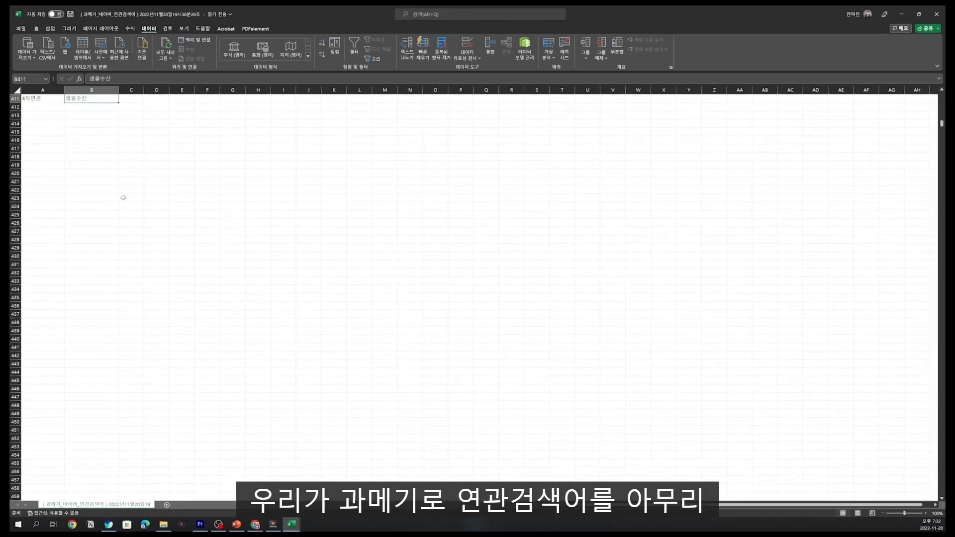
key(ctrl+Up)
key(Down)
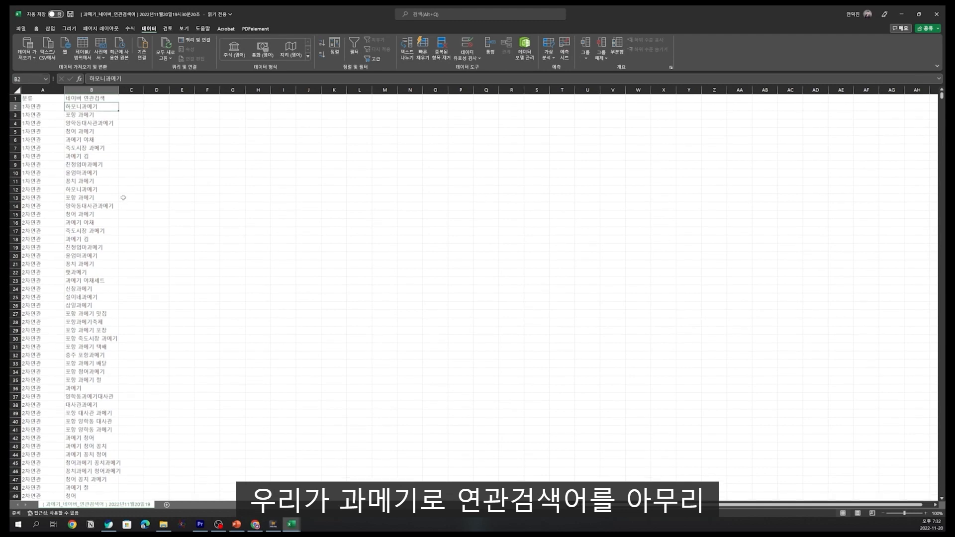
scroll(138, 307, down, 10)
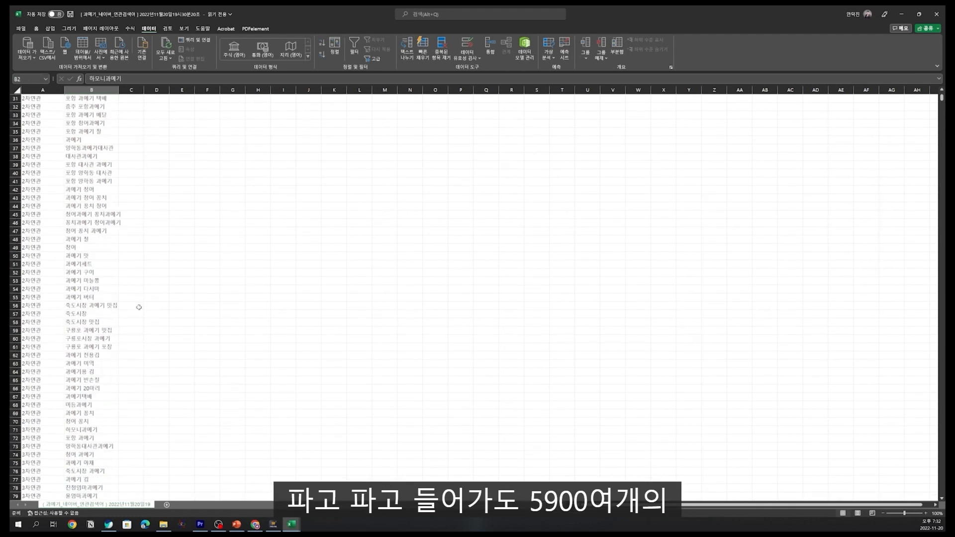
scroll(139, 307, down, 11)
click(100, 329)
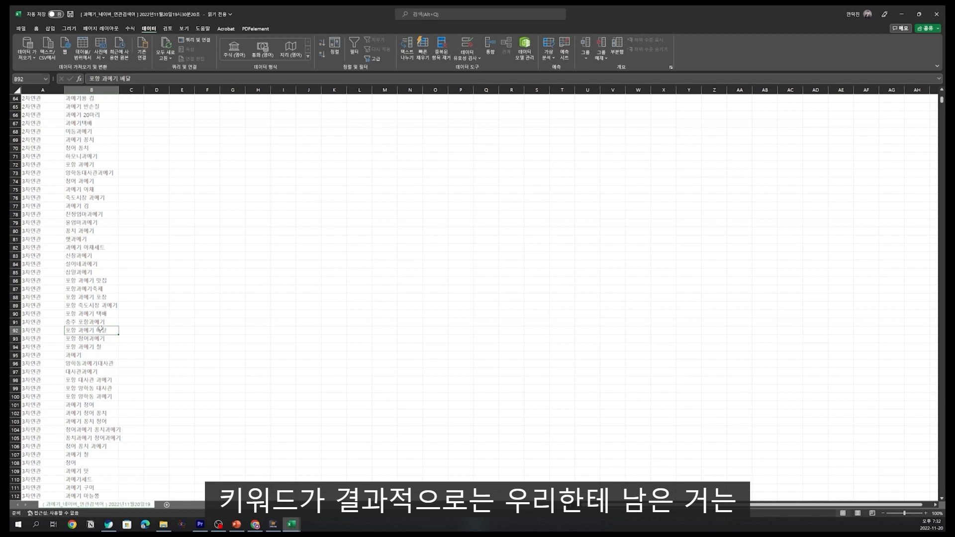
key(ctrl+Down)
scroll(100, 328, down, 2)
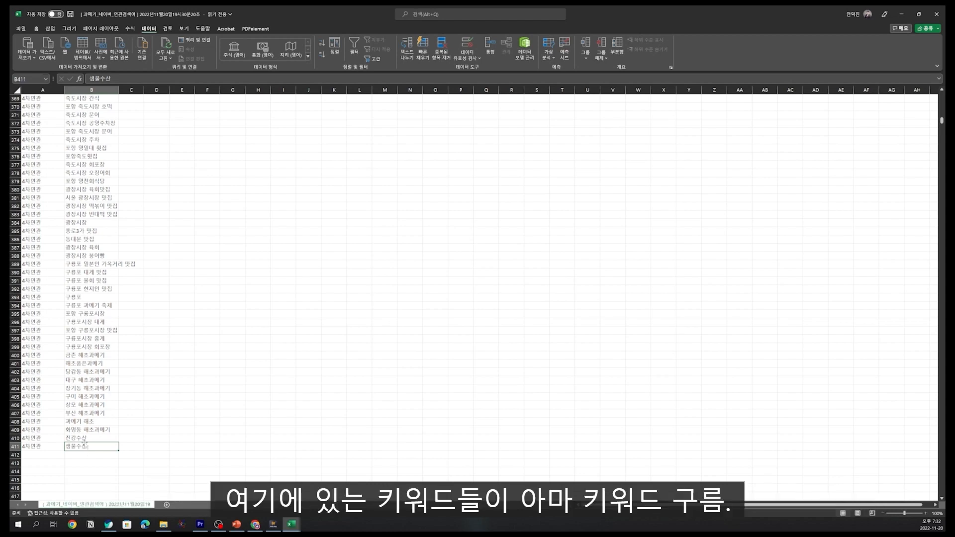
Read back through the remaining related keywords from the fourth-level (4차연관) entries up to the second-level (2차연관) ones
scroll(85, 443, up, 20)
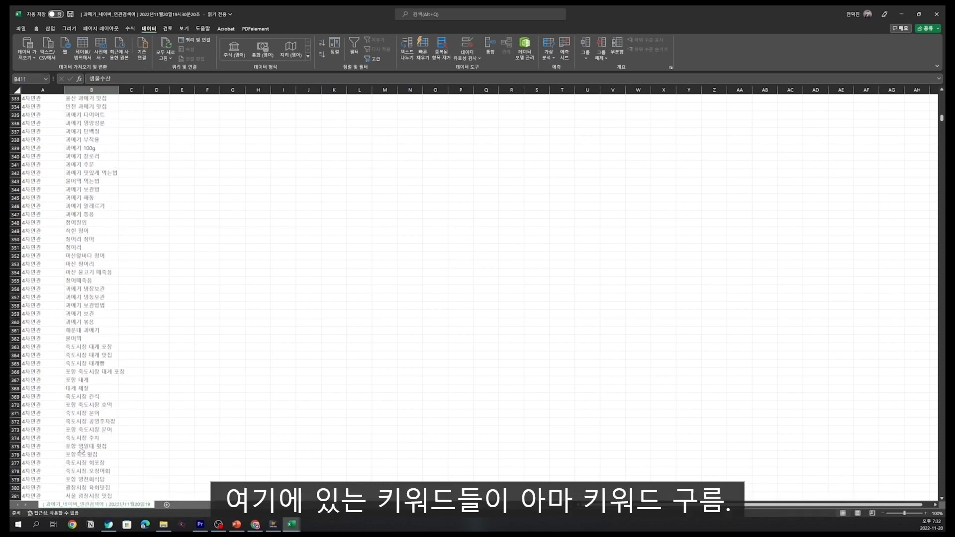
scroll(79, 452, up, 20)
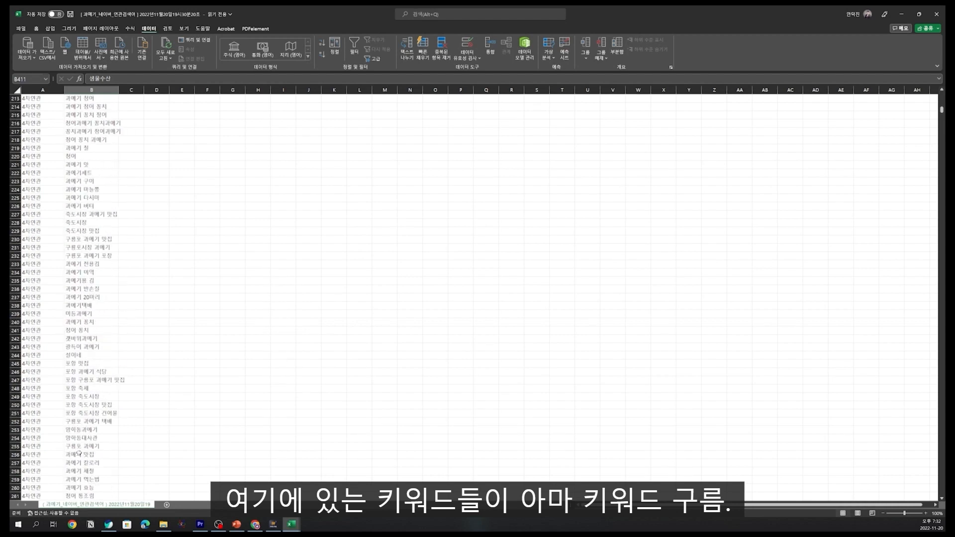
scroll(78, 456, up, 19)
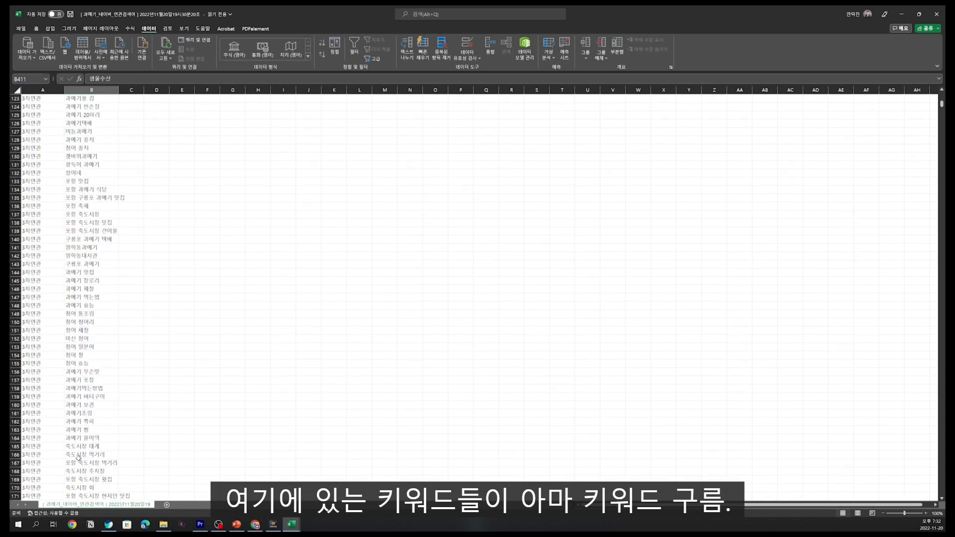
scroll(78, 458, up, 20)
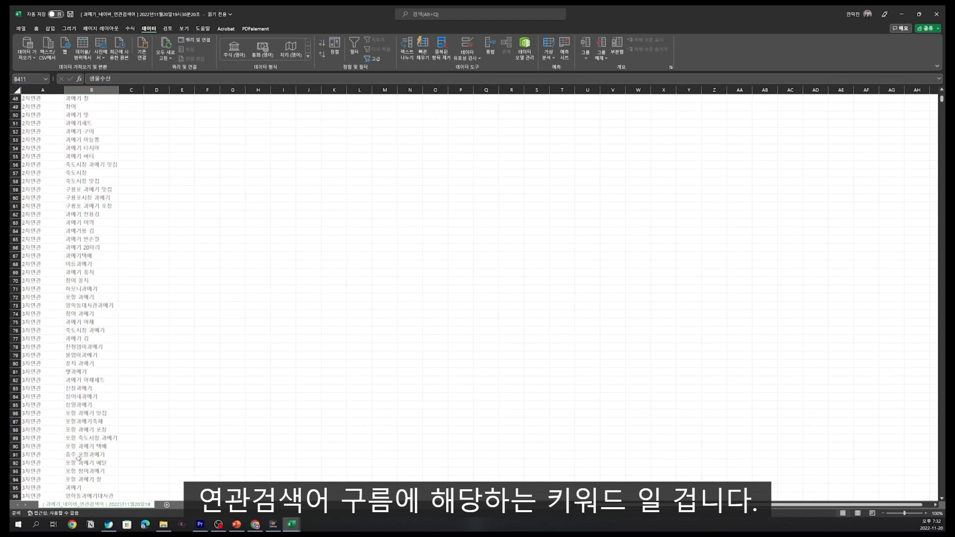
scroll(79, 457, up, 12)
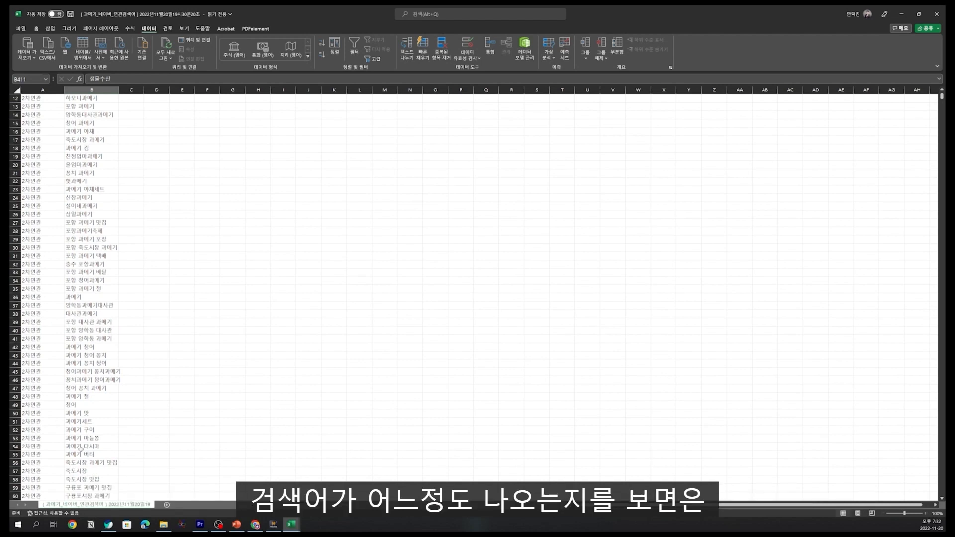
scroll(81, 449, down, 4)
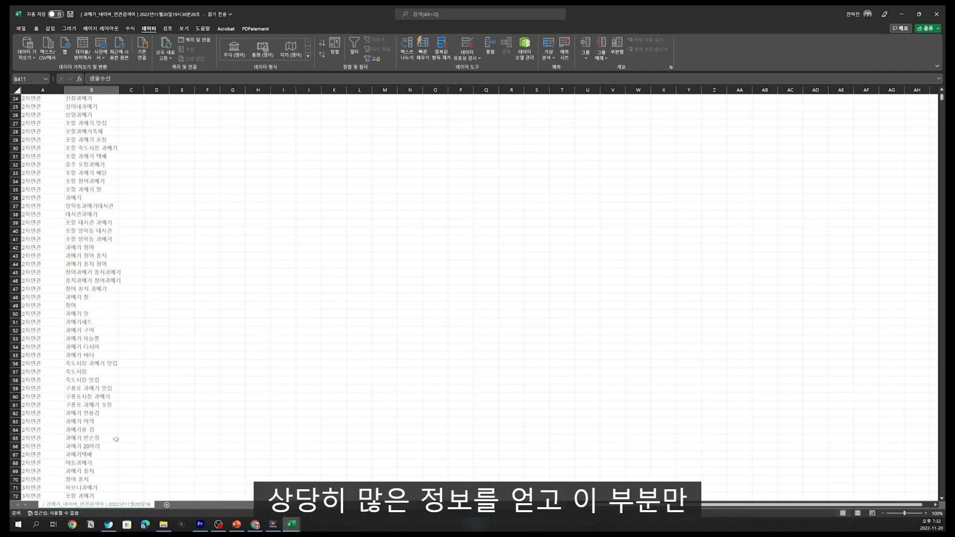
click(93, 421)
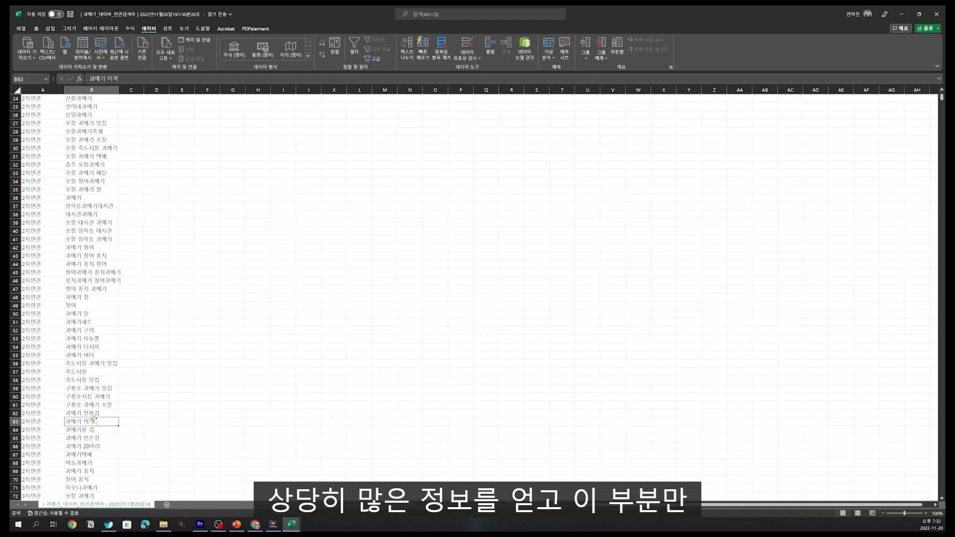